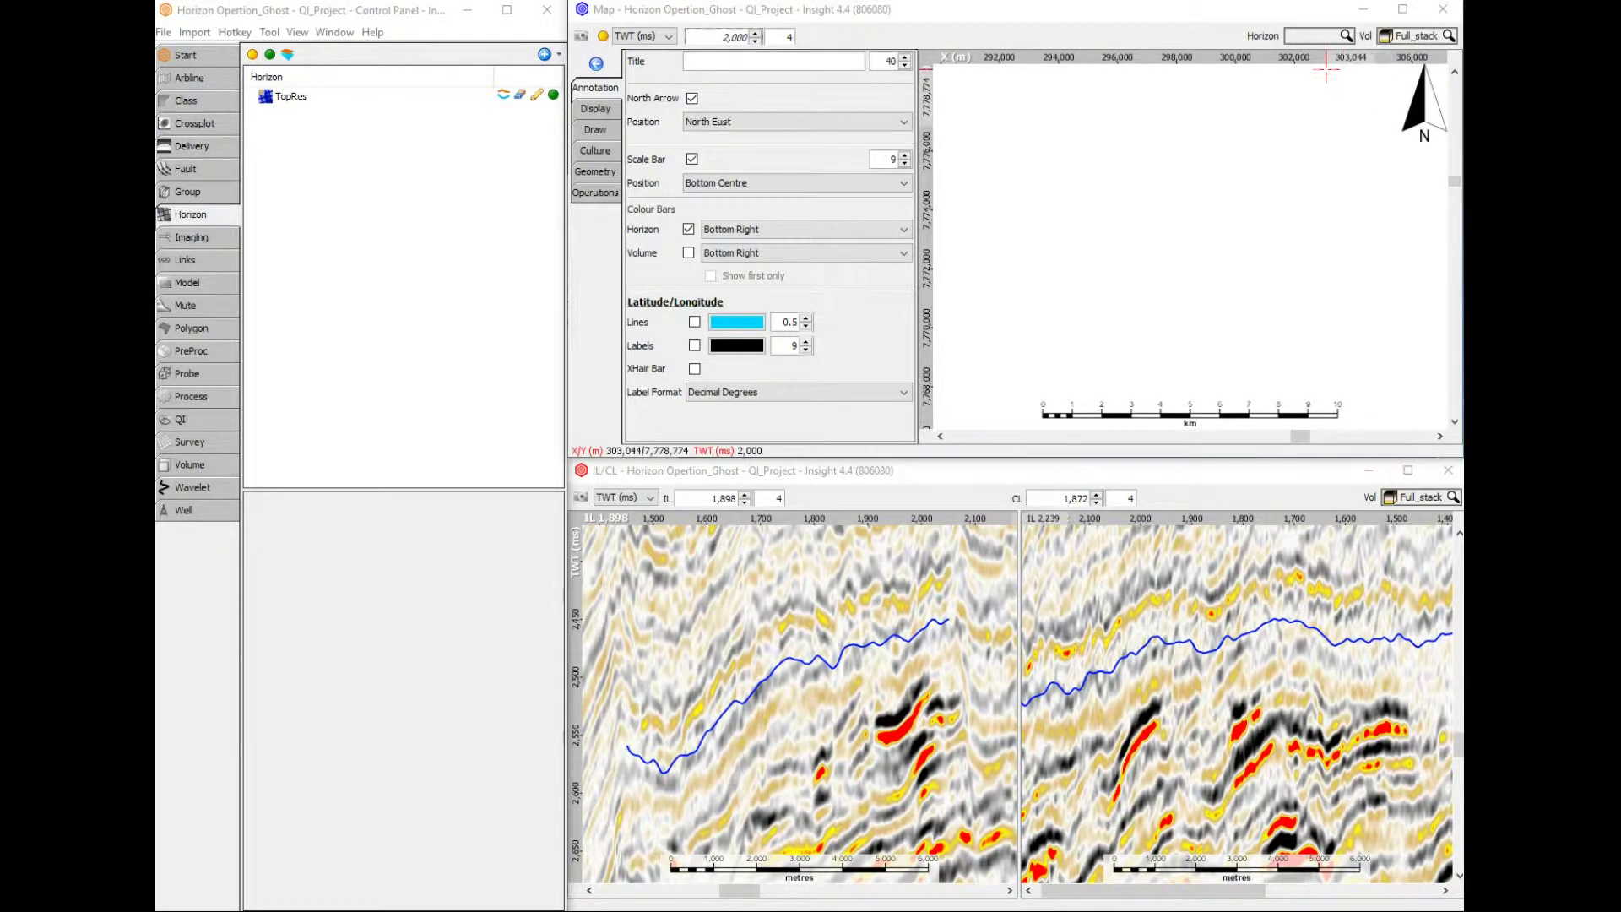
Display TopRes on the map and ghost-preview a copy shifted +50 ms as a dashed horizon
click(1346, 36)
click(1334, 74)
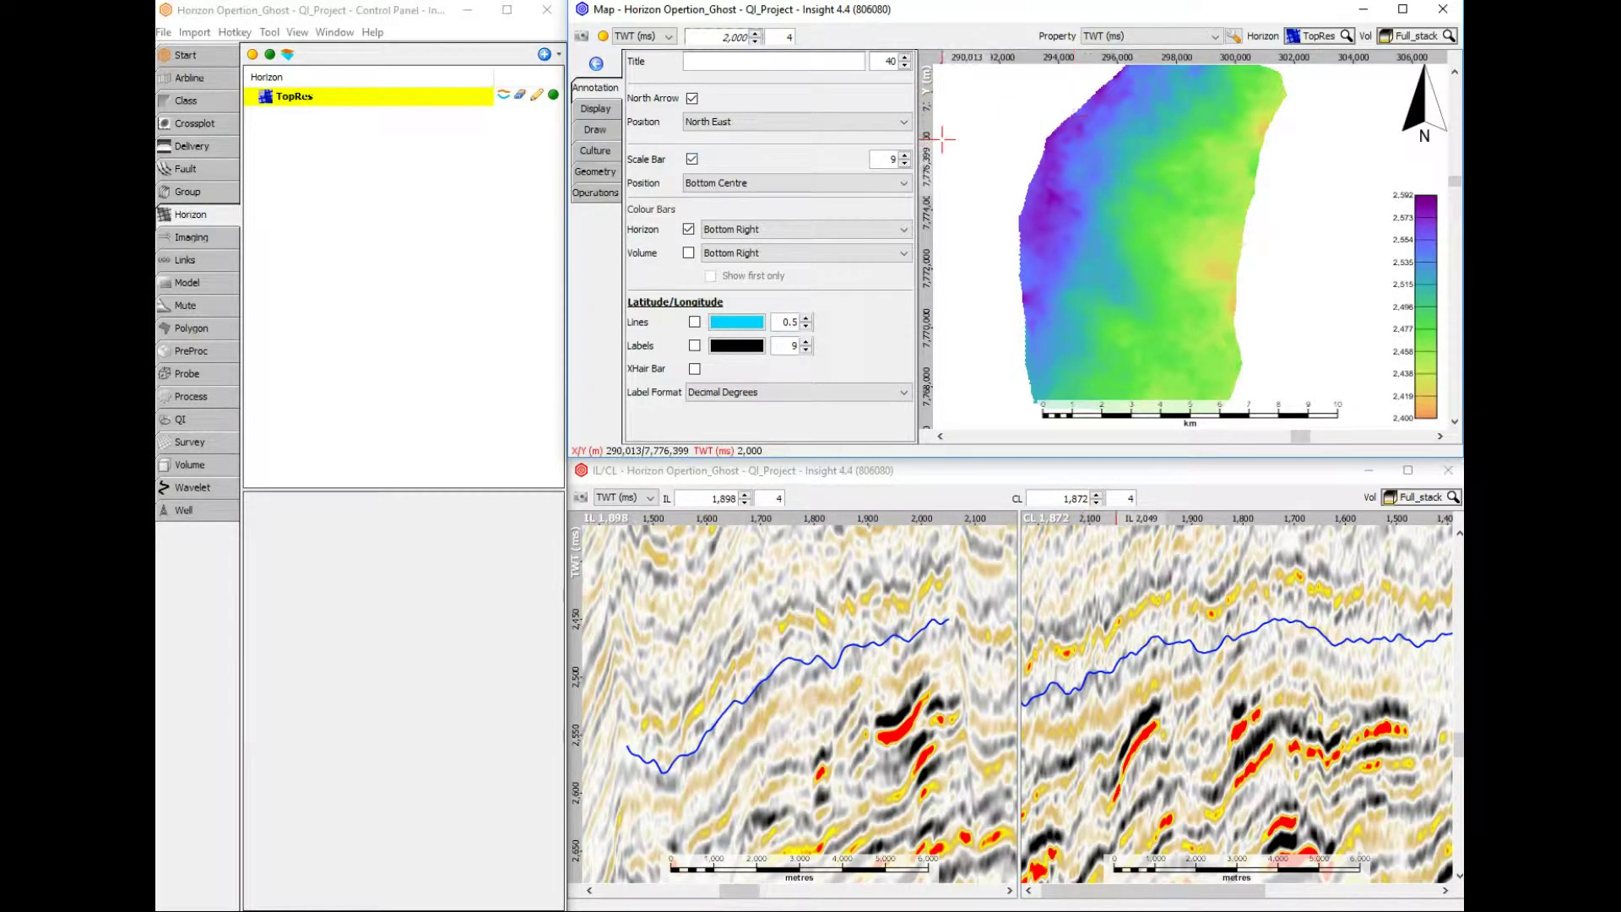
click(595, 192)
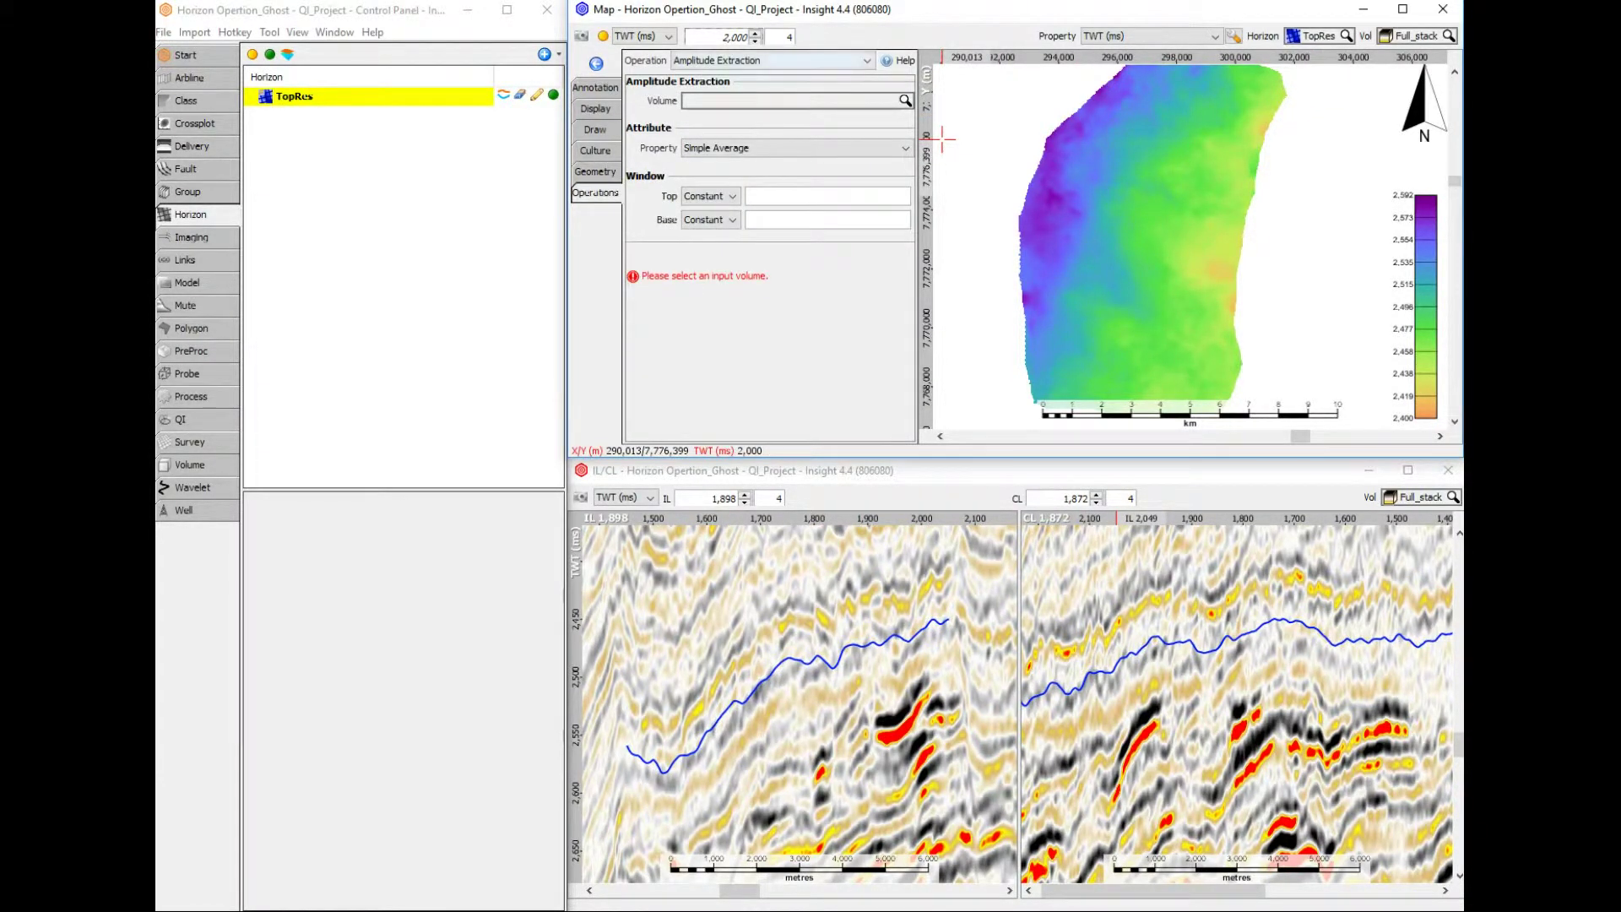
click(769, 60)
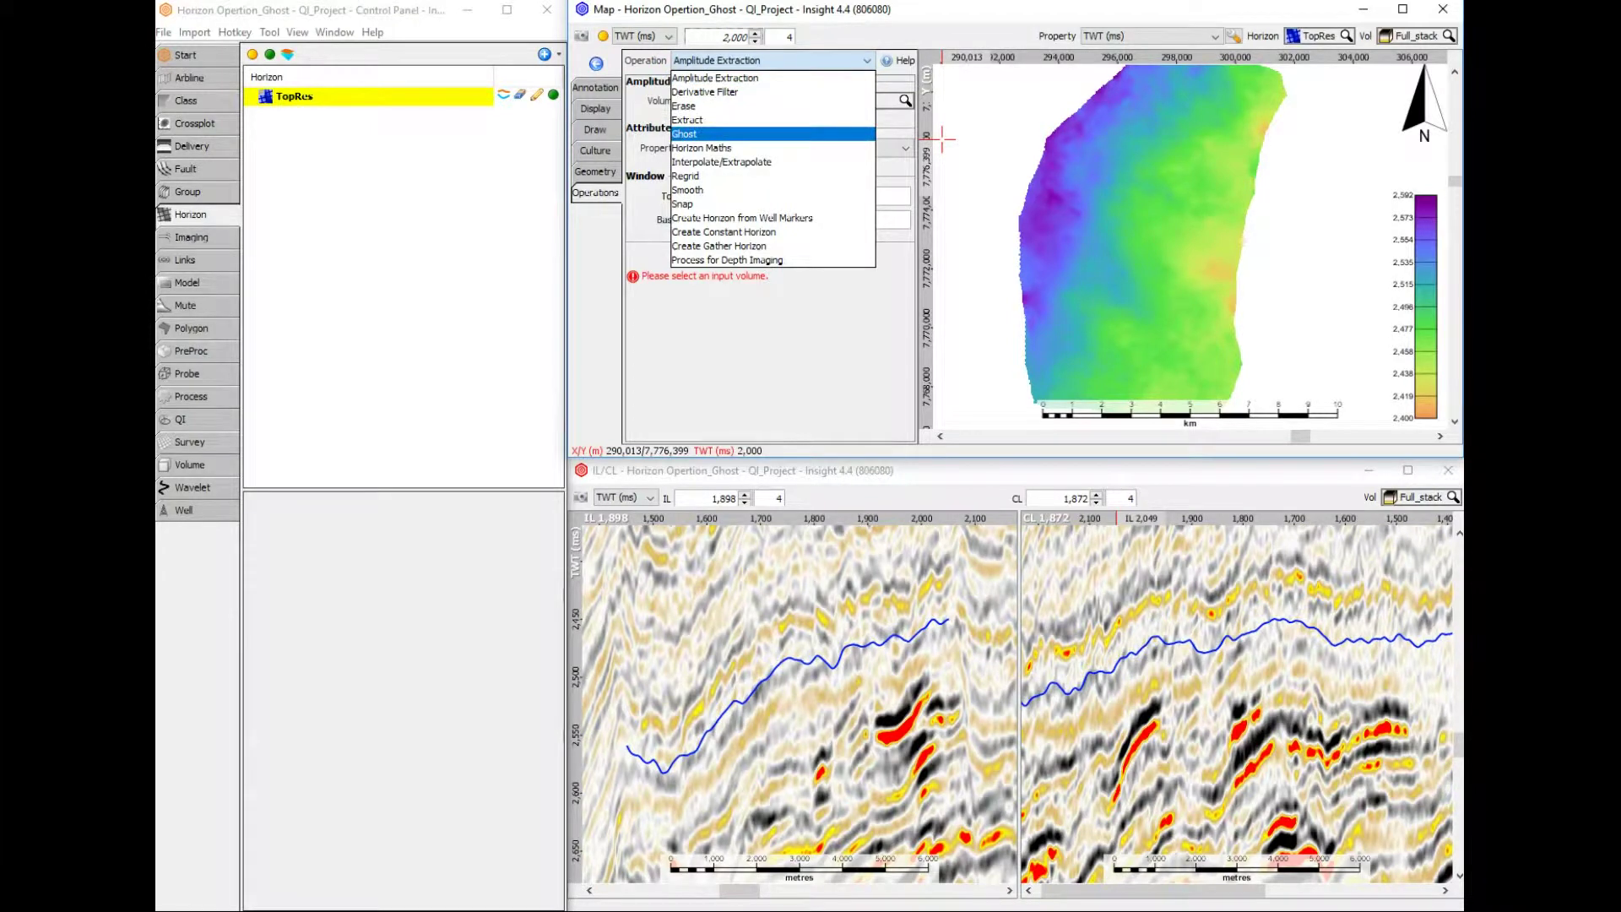
click(684, 134)
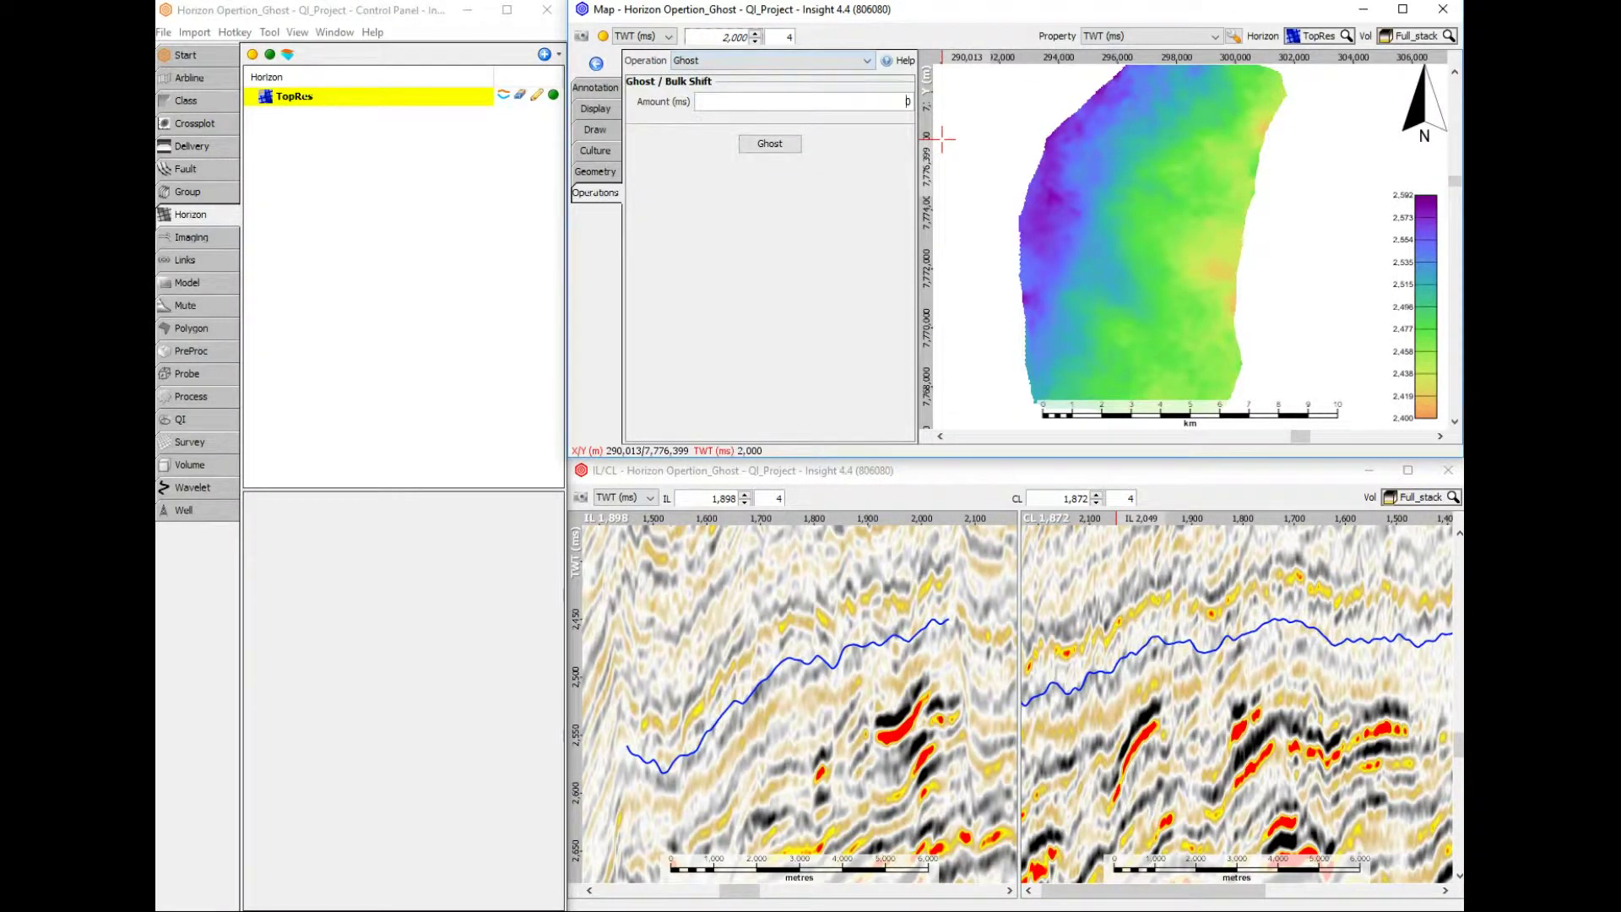
text(50)
click(769, 143)
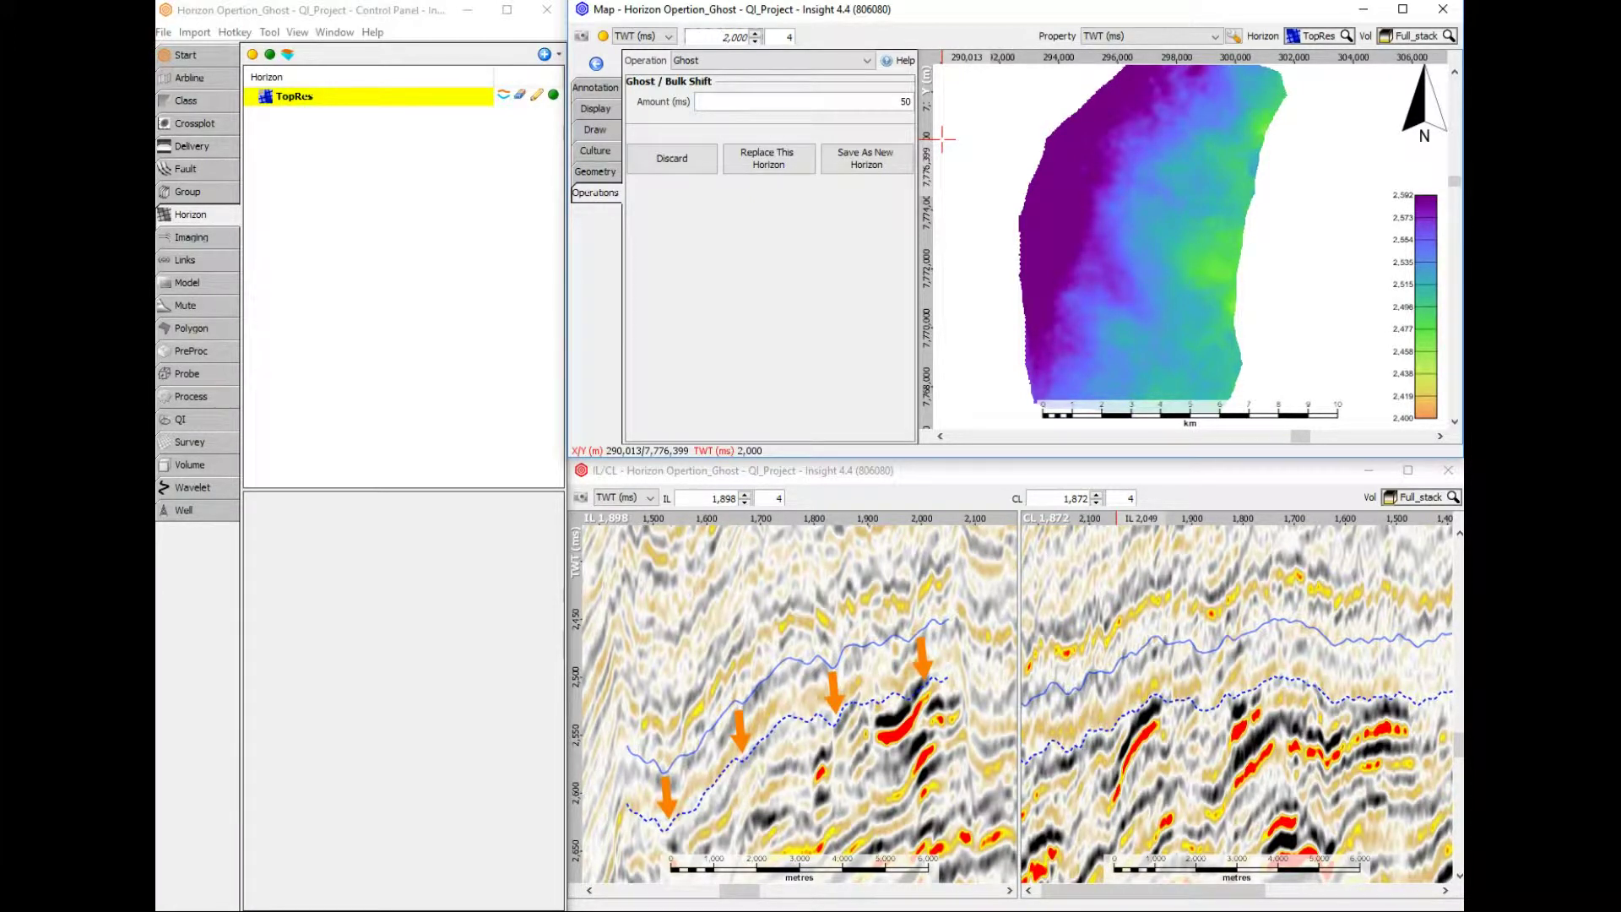
Save the ghosted copy as new horizon TopRes (+50 ms TWT), accepting its default properties
click(866, 158)
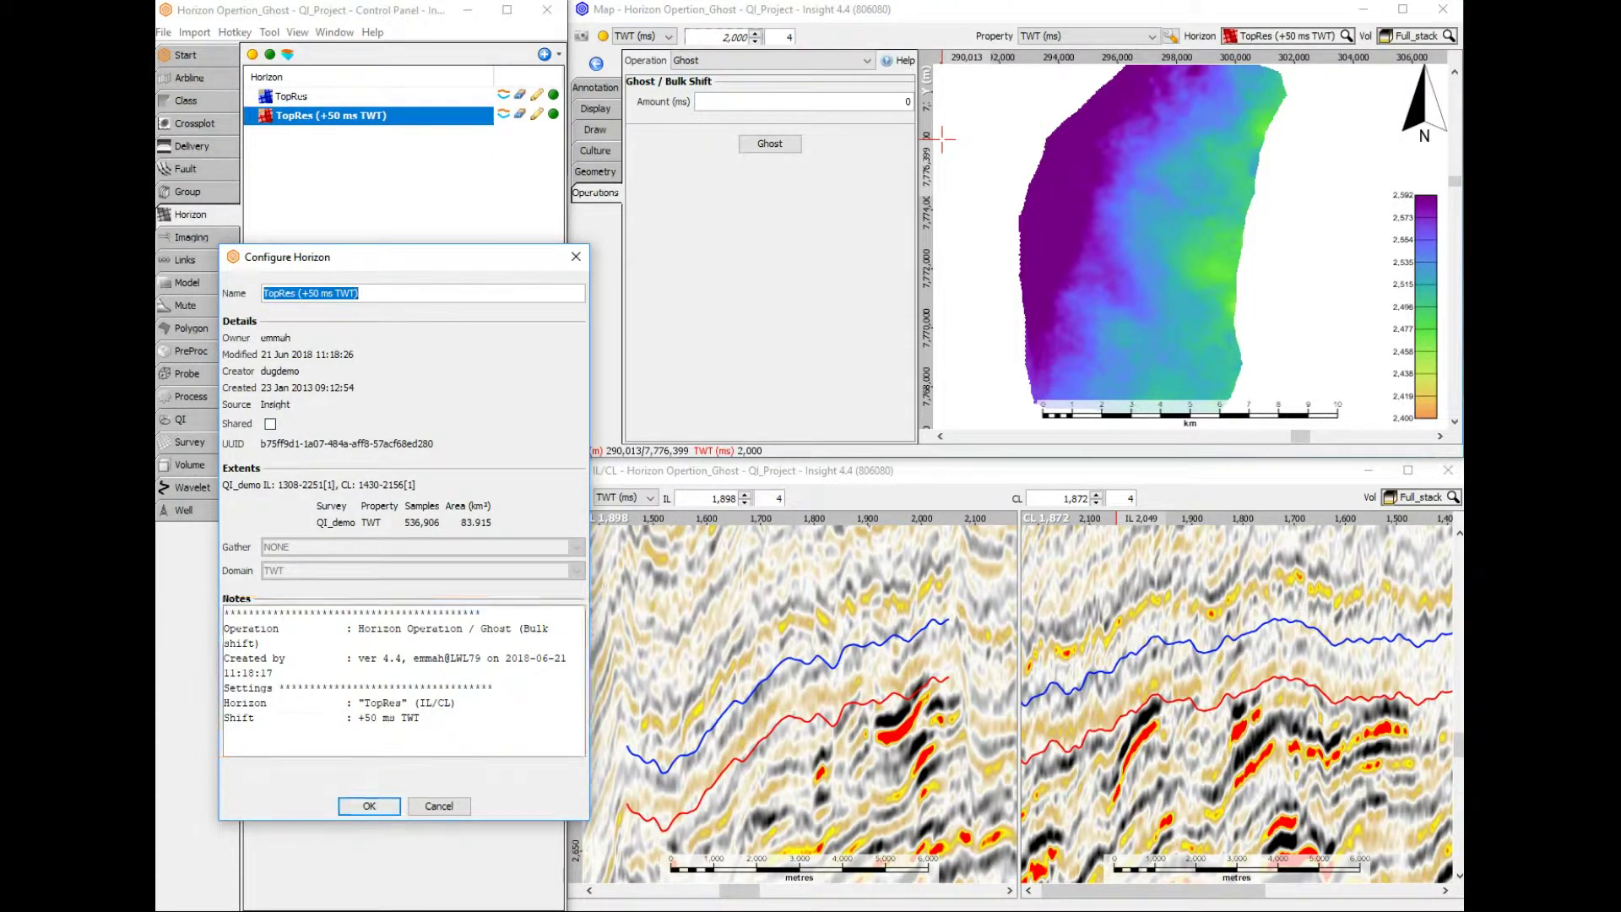
click(369, 806)
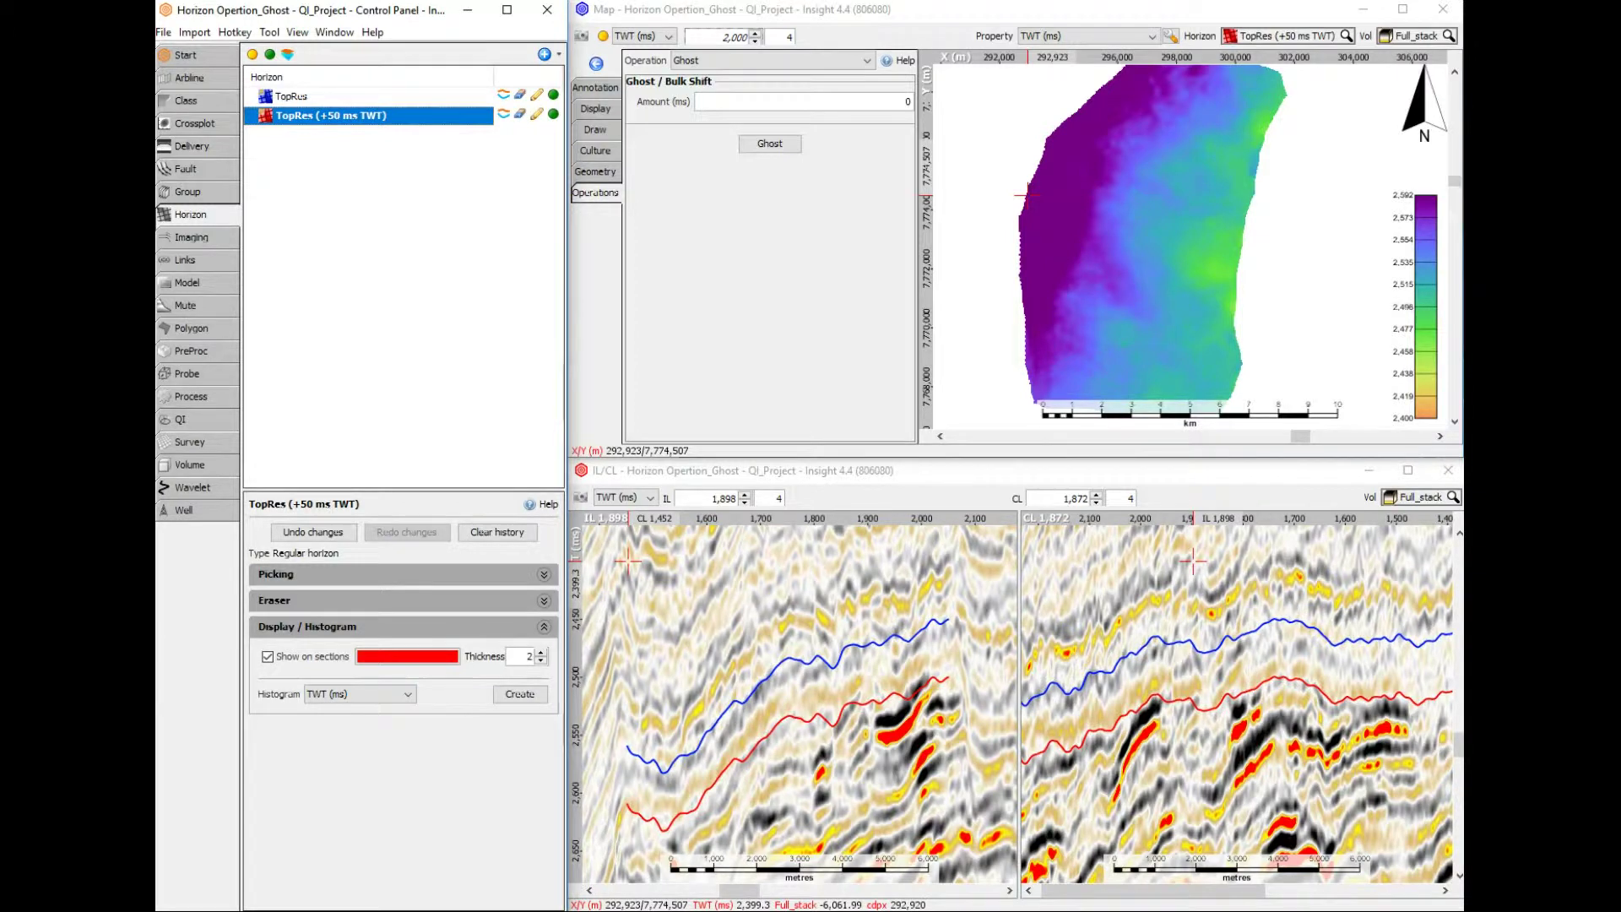
key(s)
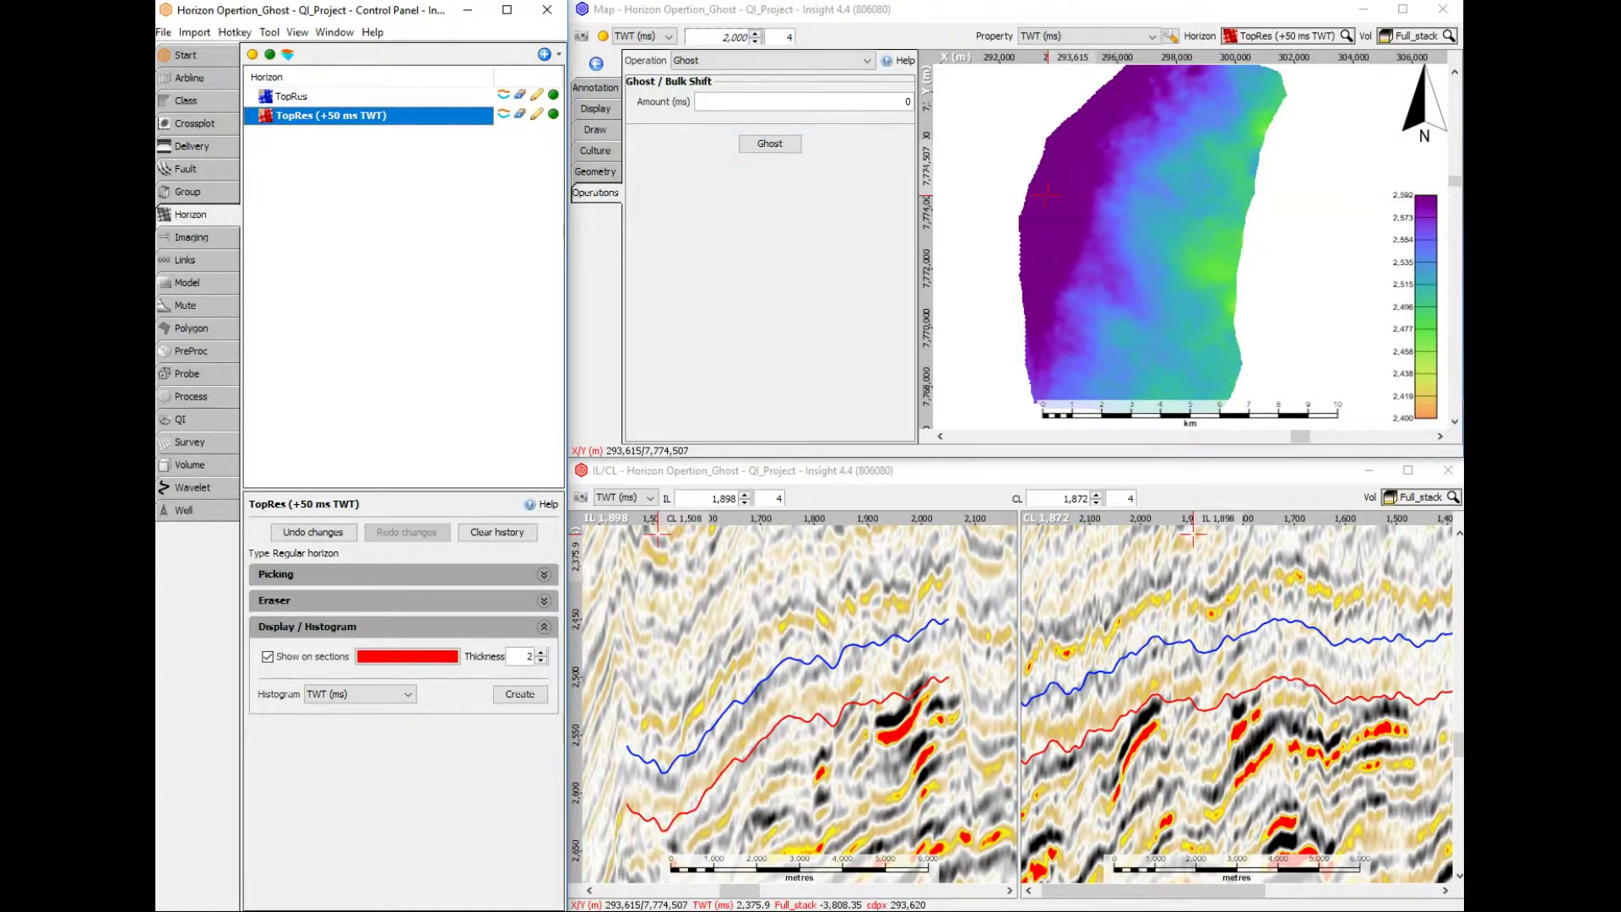
Configure Snap on Full_stack to Nearest Trough with a 30 ms above, 0 ms below search window
click(768, 60)
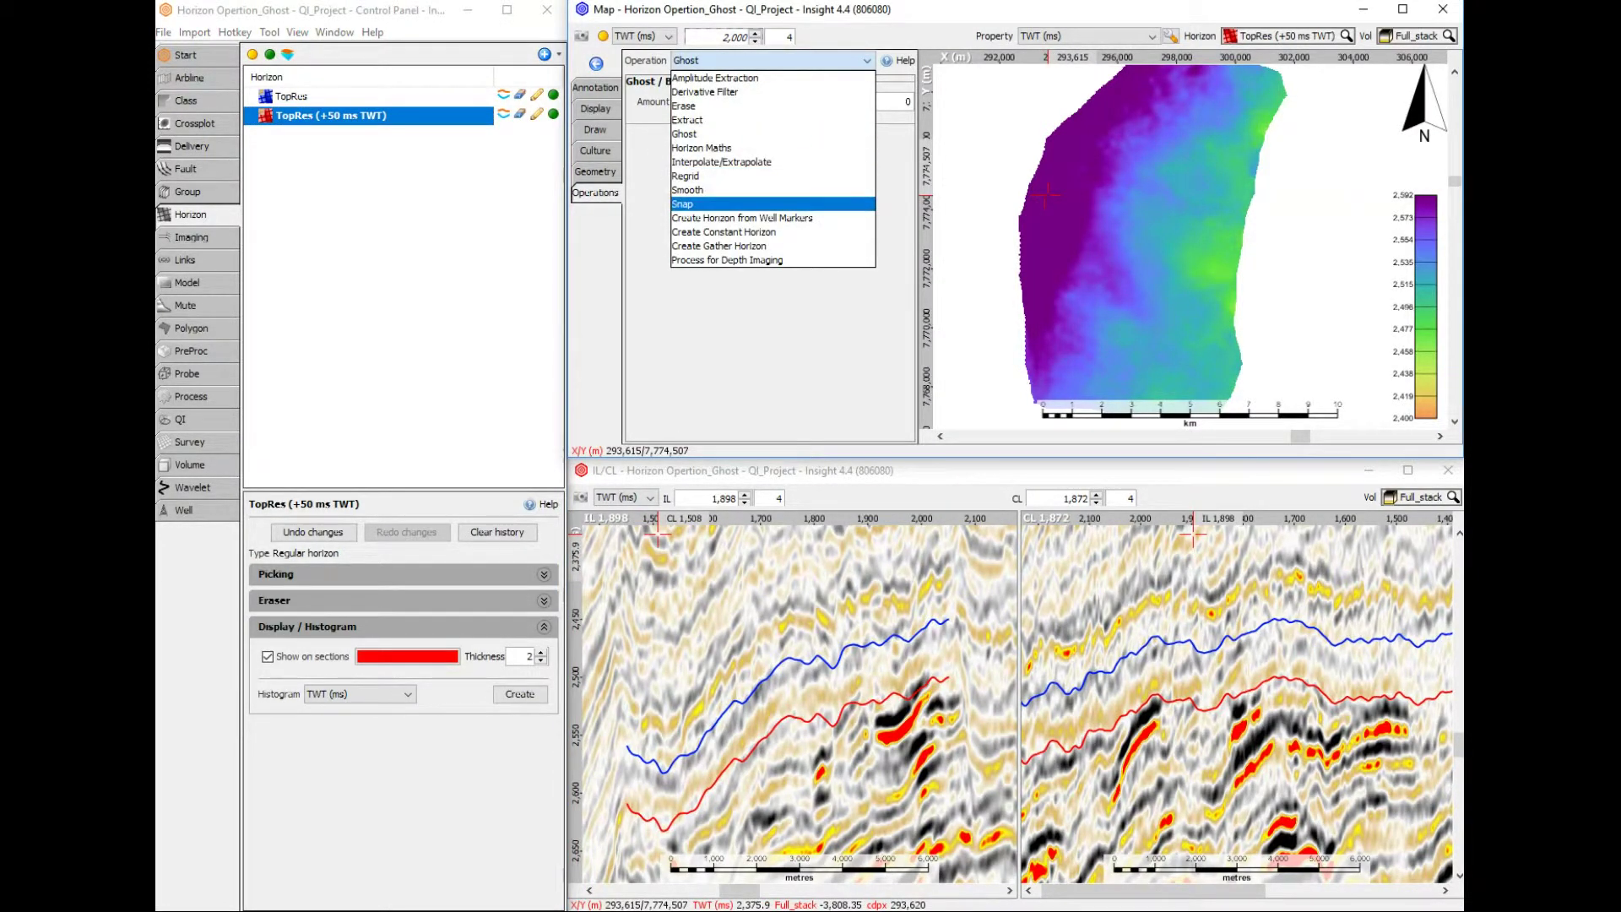
key(Return)
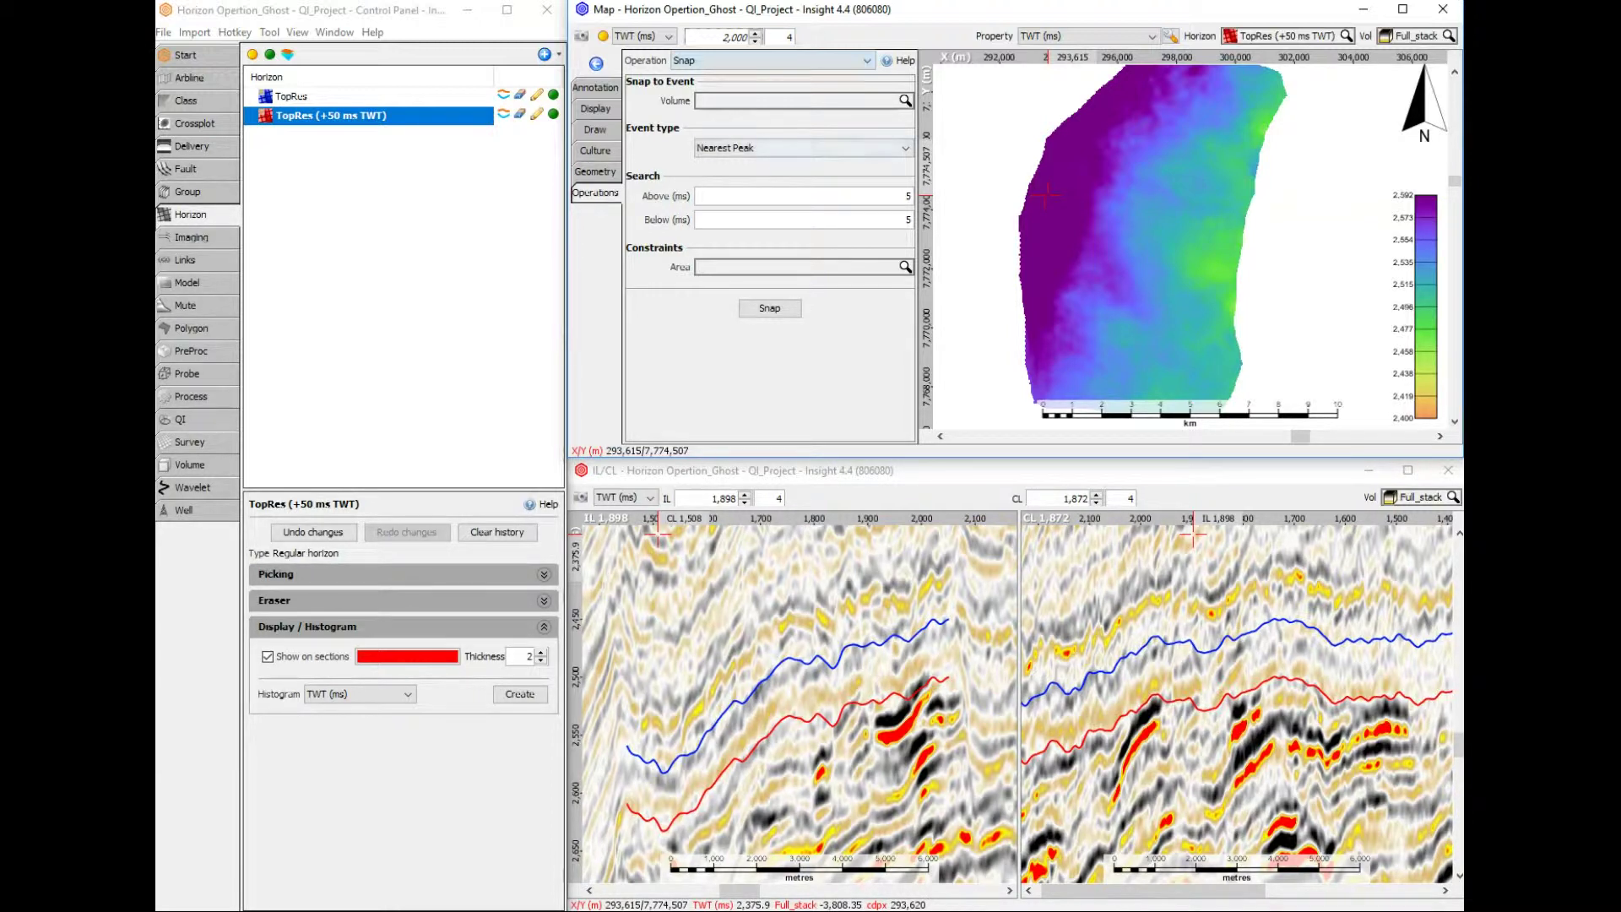
key(Return)
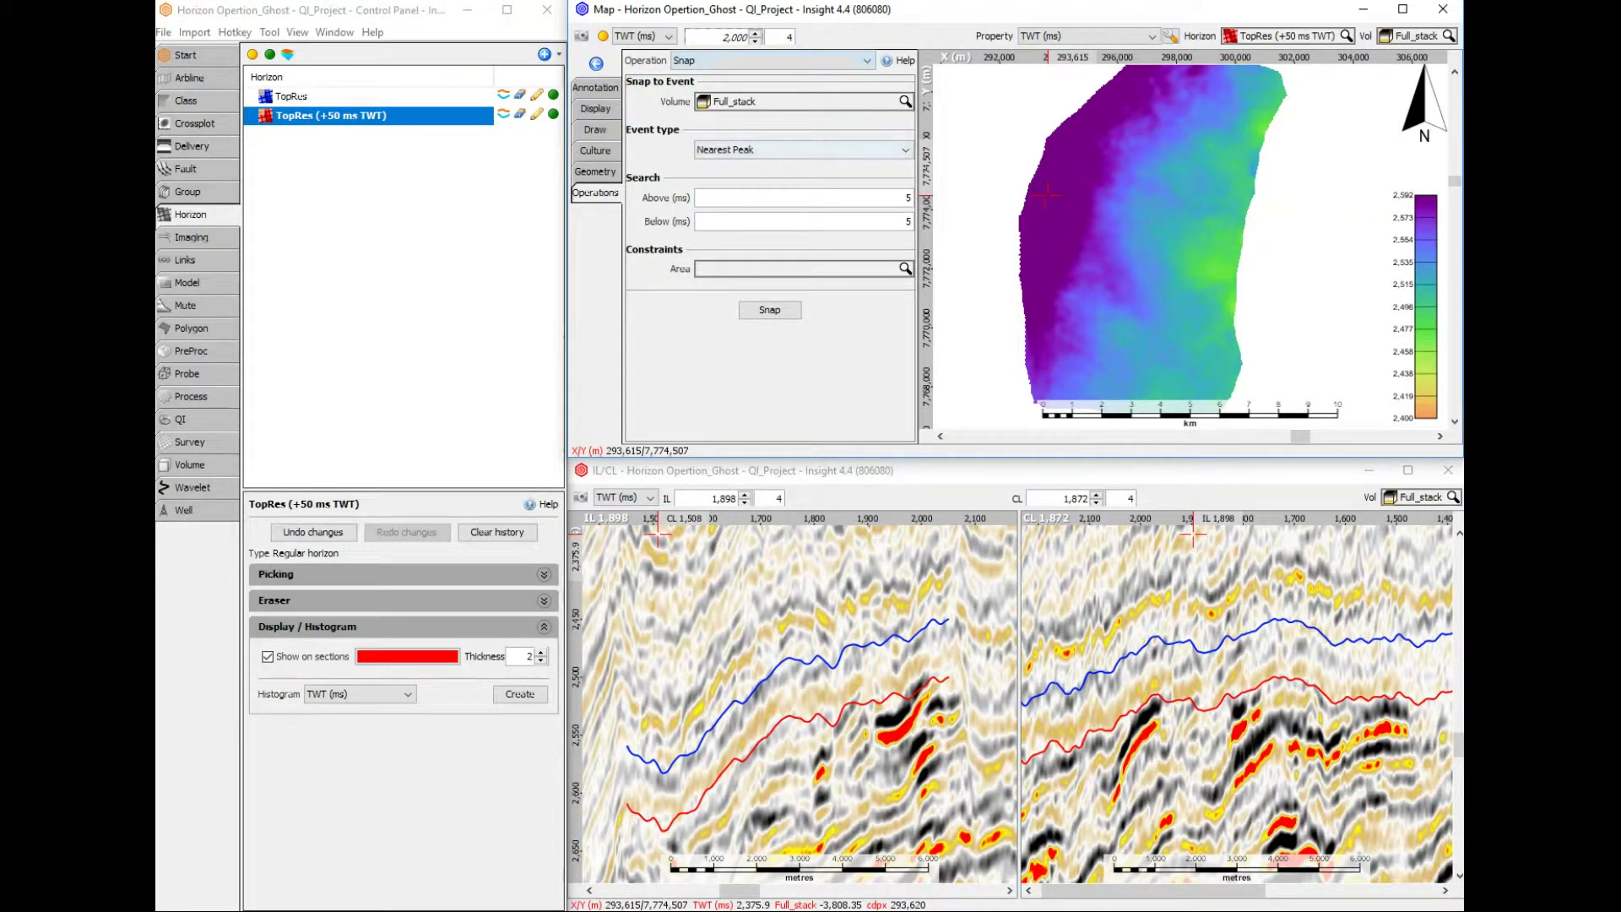
key(alt+Down)
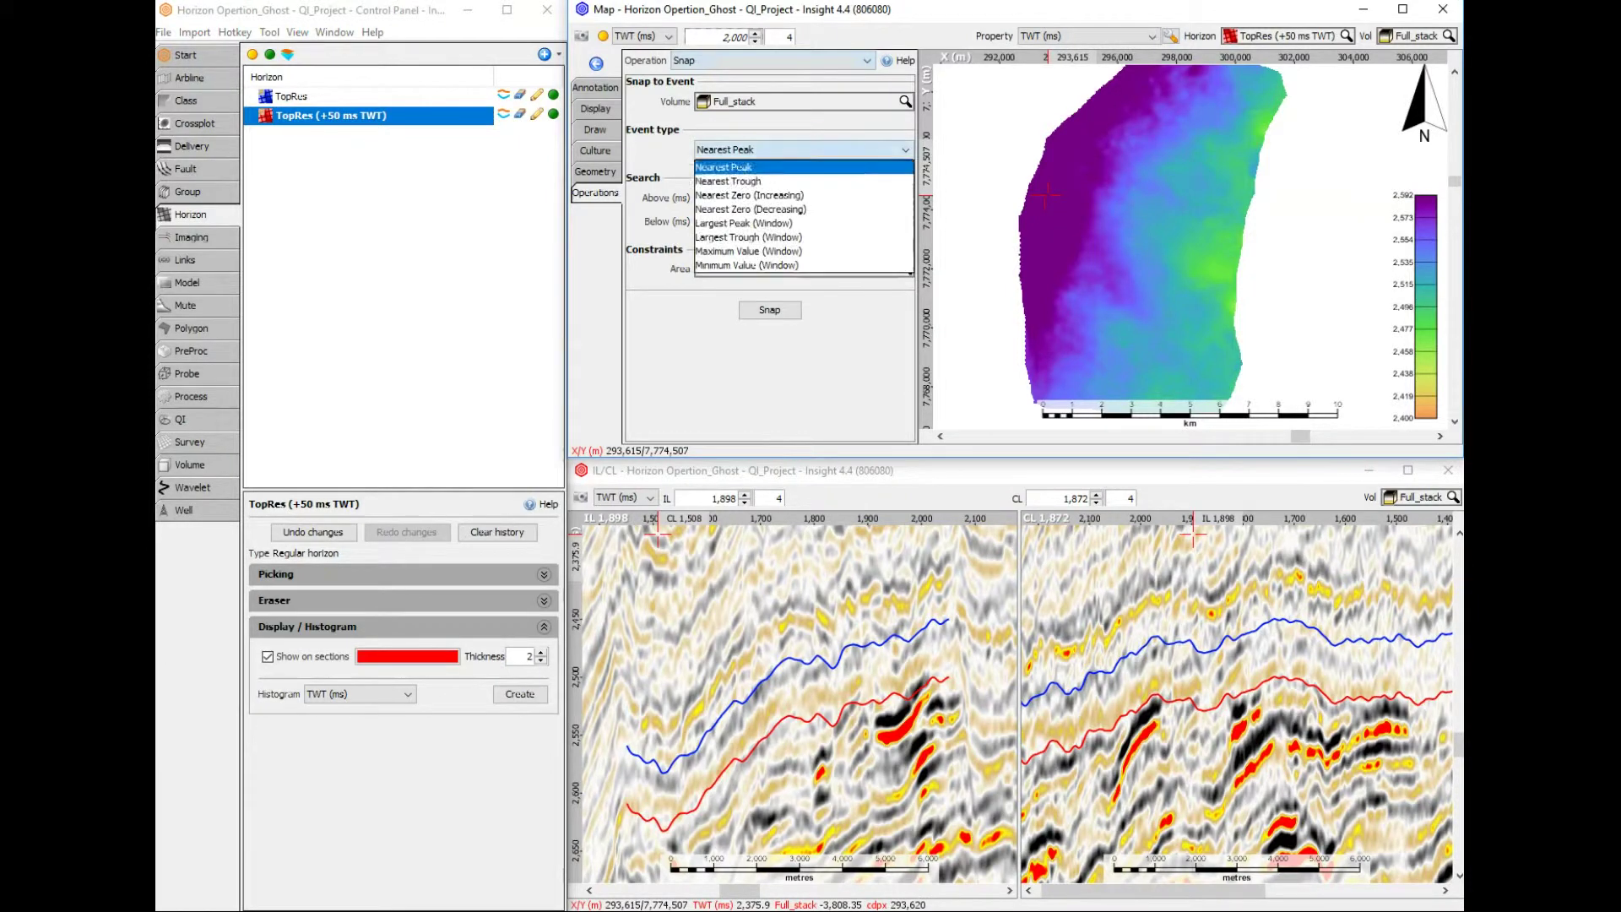
key(Down)
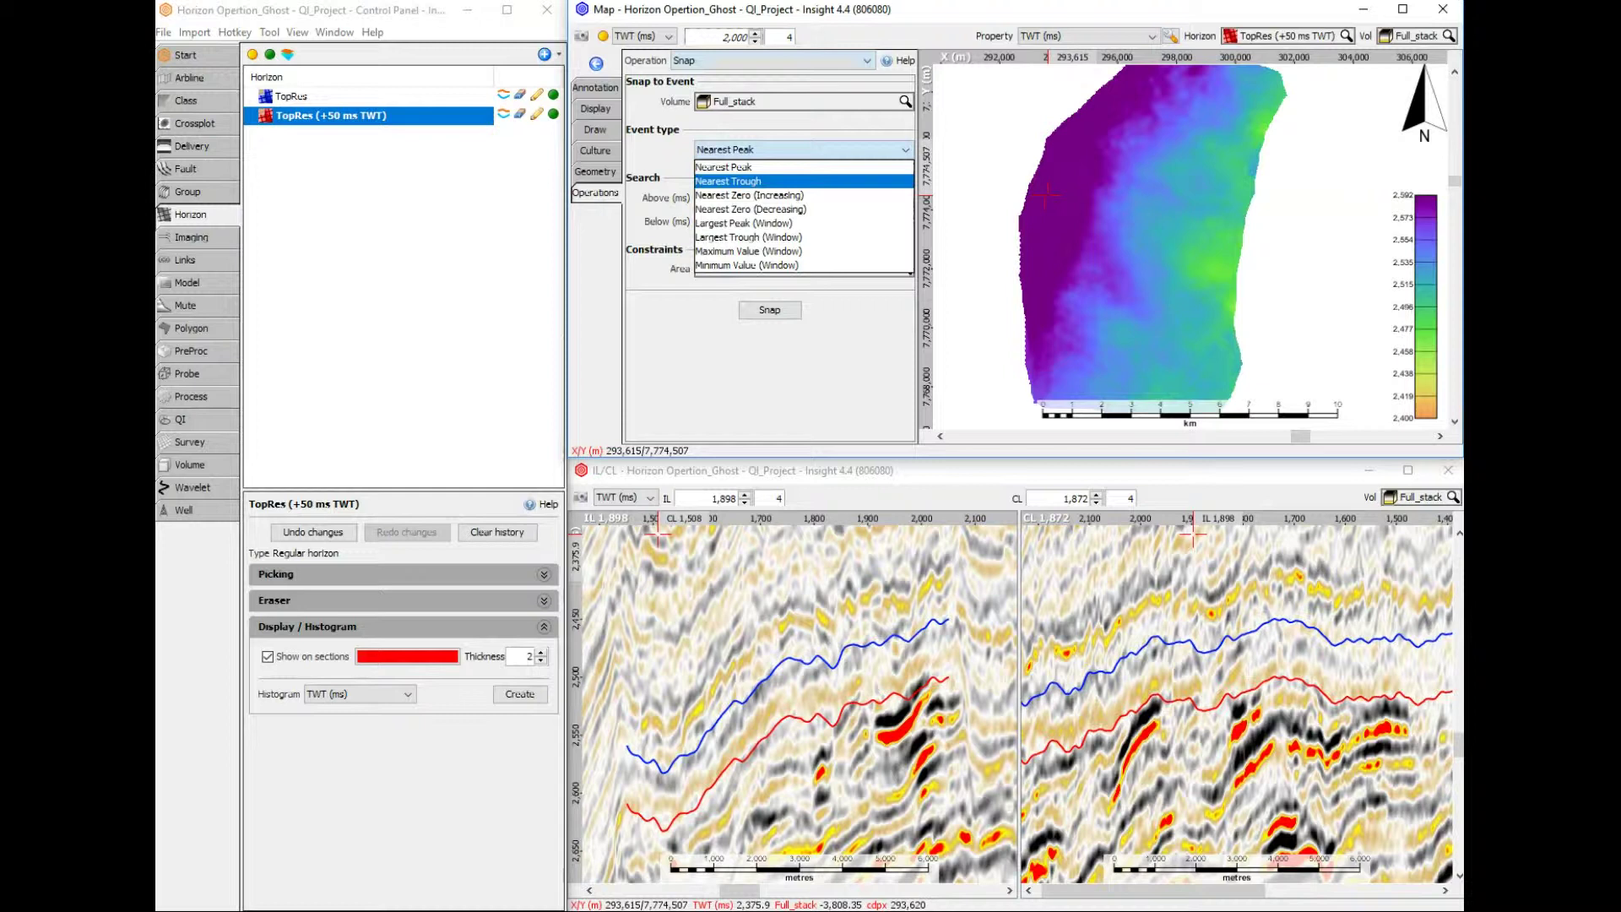
key(Return)
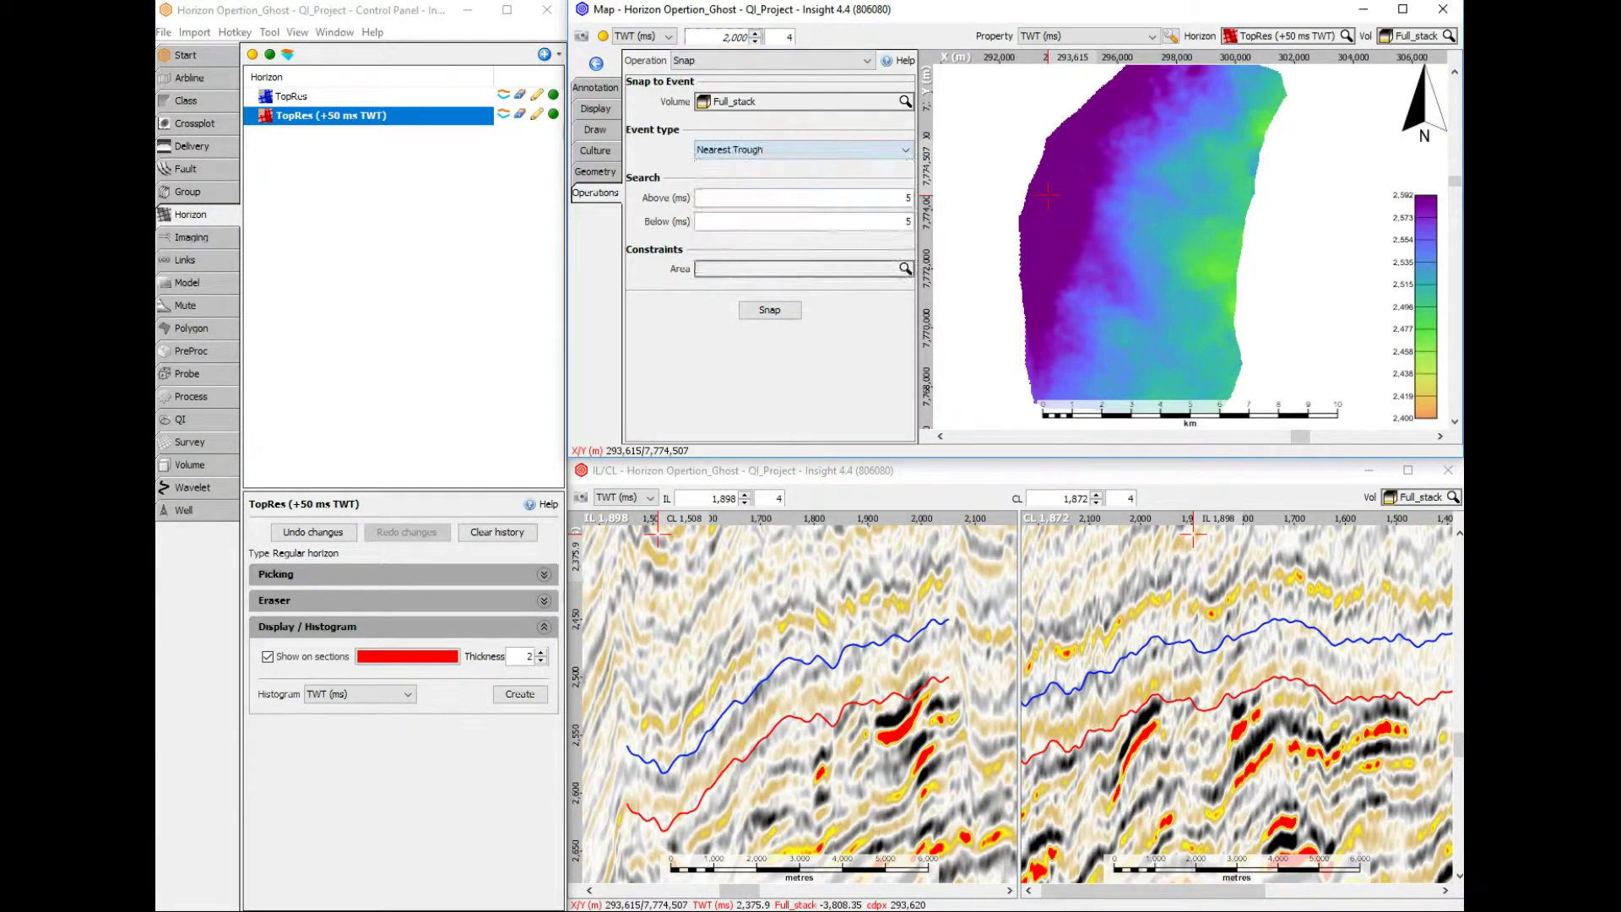
key(Tab)
key(Tab)
text(0)
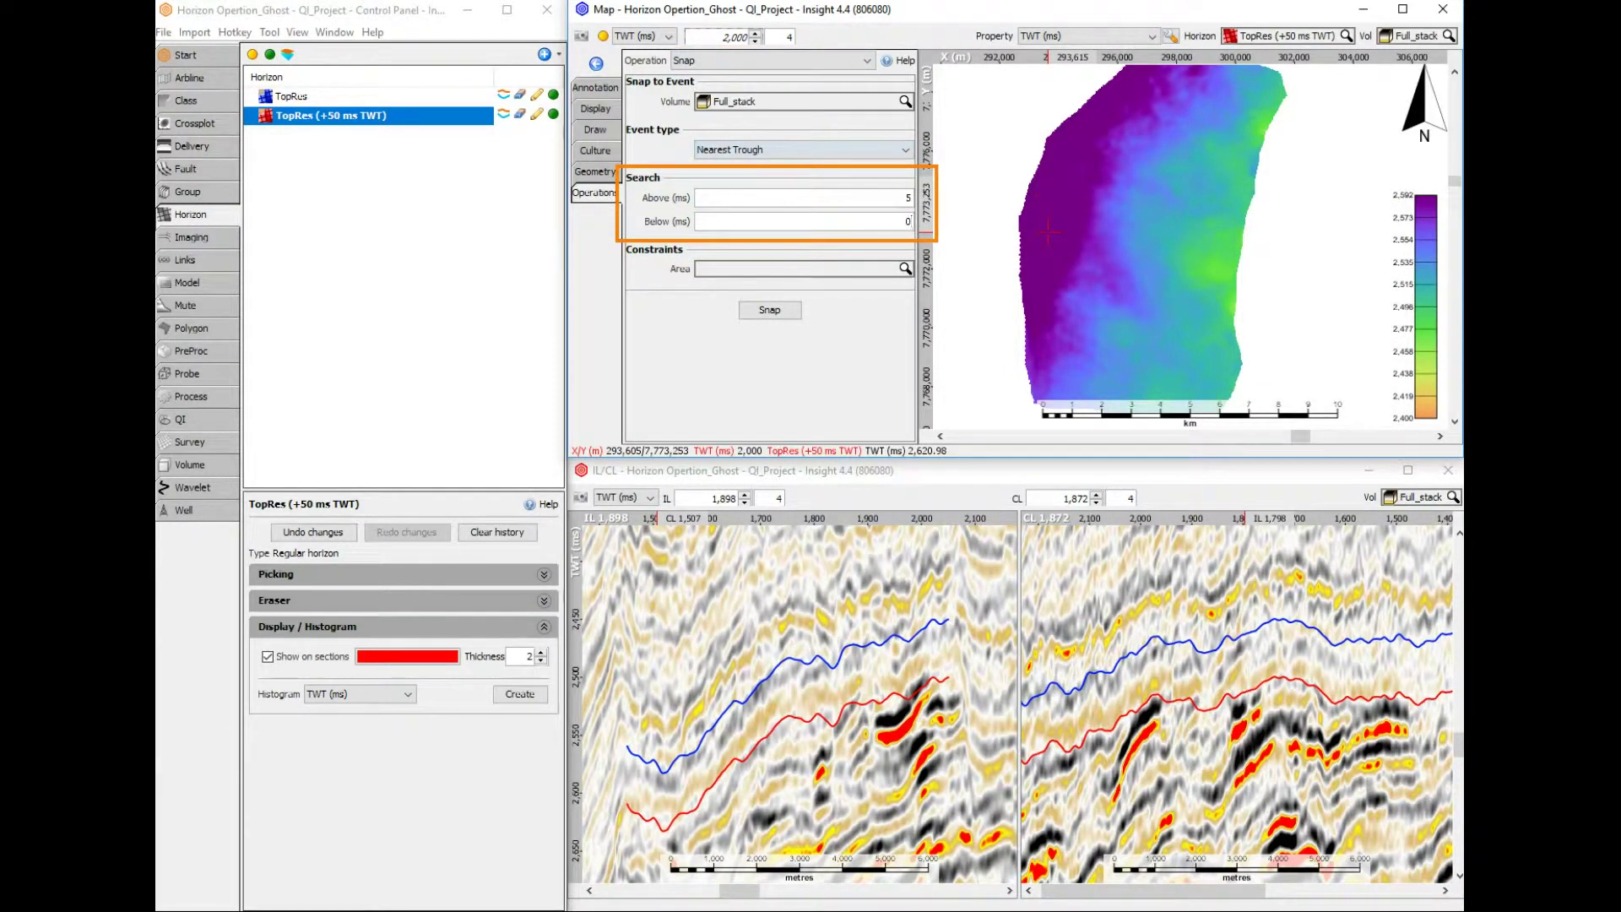
key(shift+Tab)
text(3)
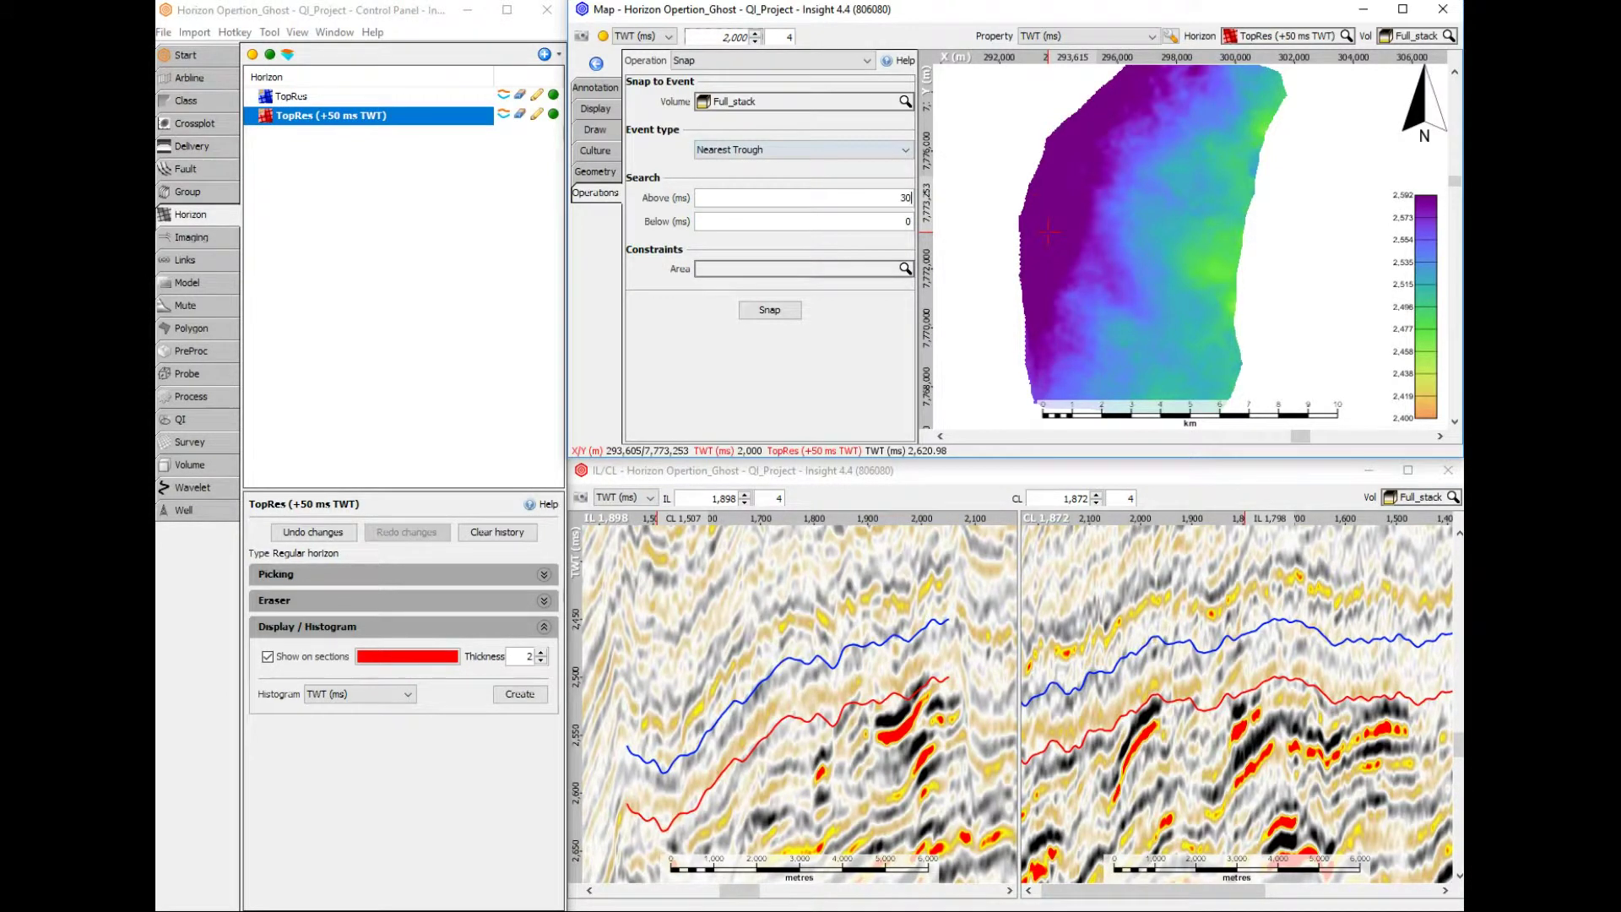
Run the nearest-trough snap and replace TopRes (+50 ms TWT) with the snapped picks
click(769, 310)
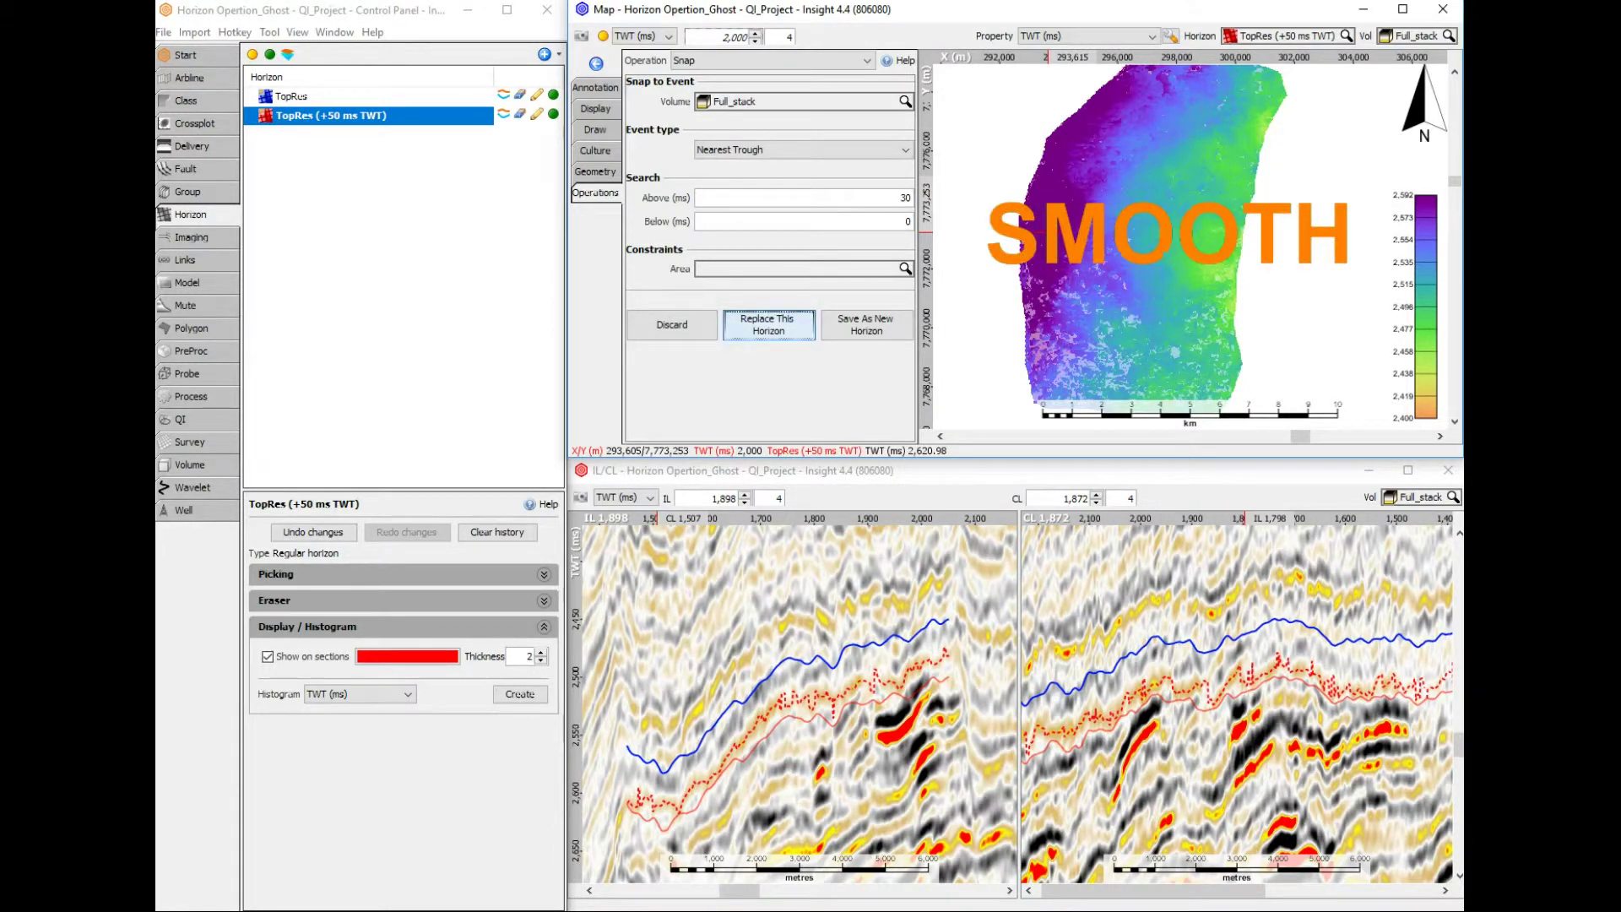
click(768, 325)
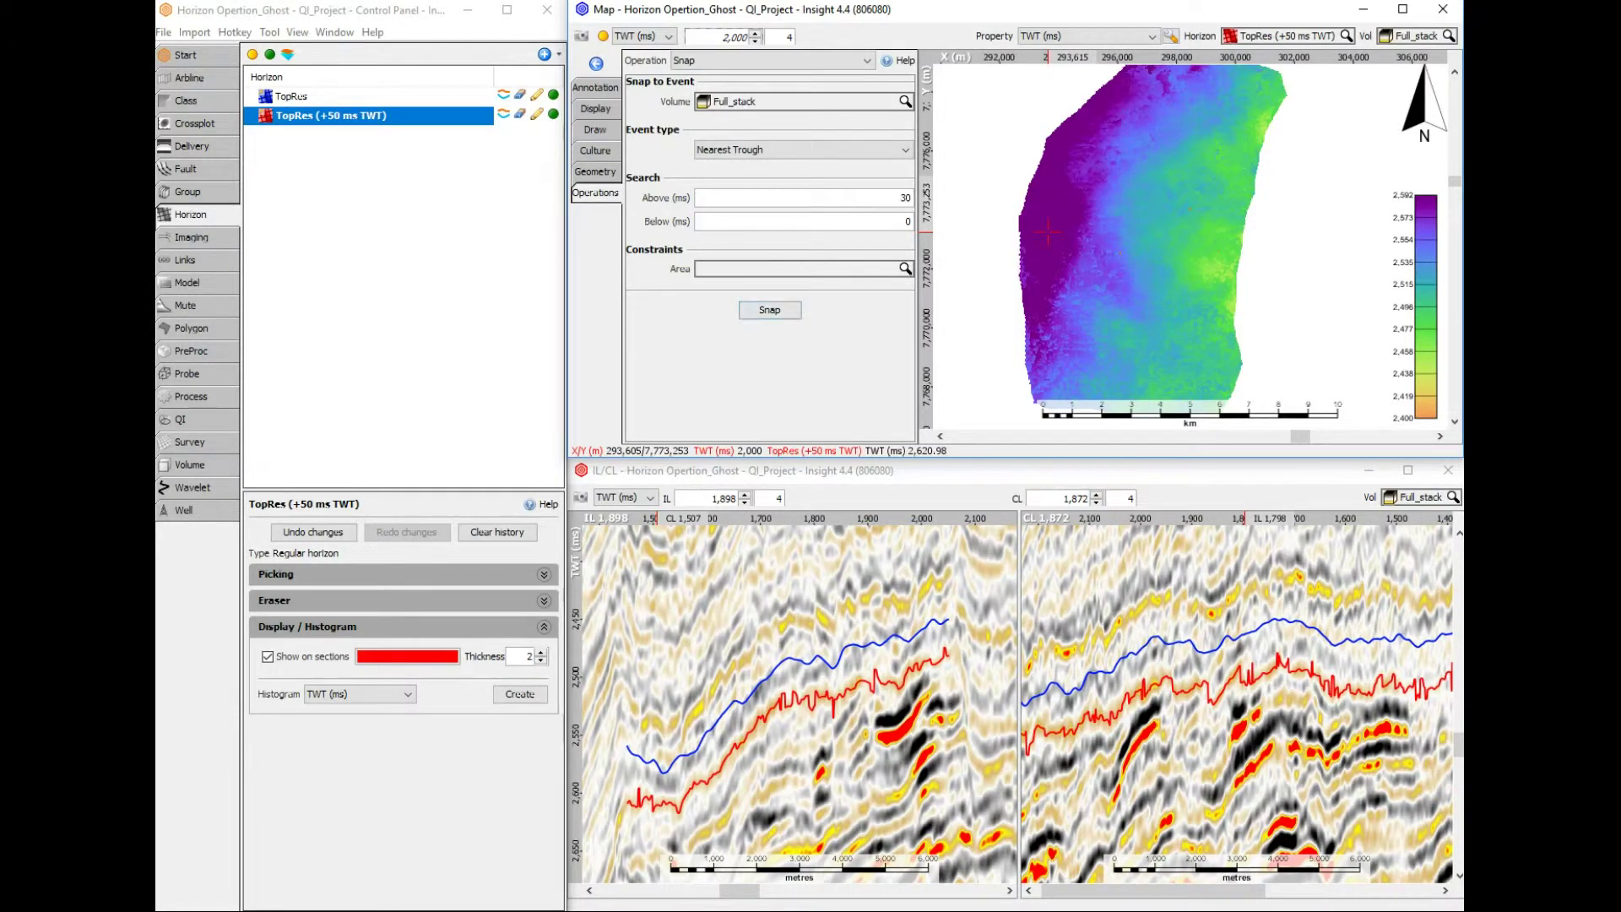
Smooth TopRes (+50 ms TWT) with 75 m strike and dip radii, replacing it with the result
click(768, 60)
key(Down)
key(Down)
key(Down)
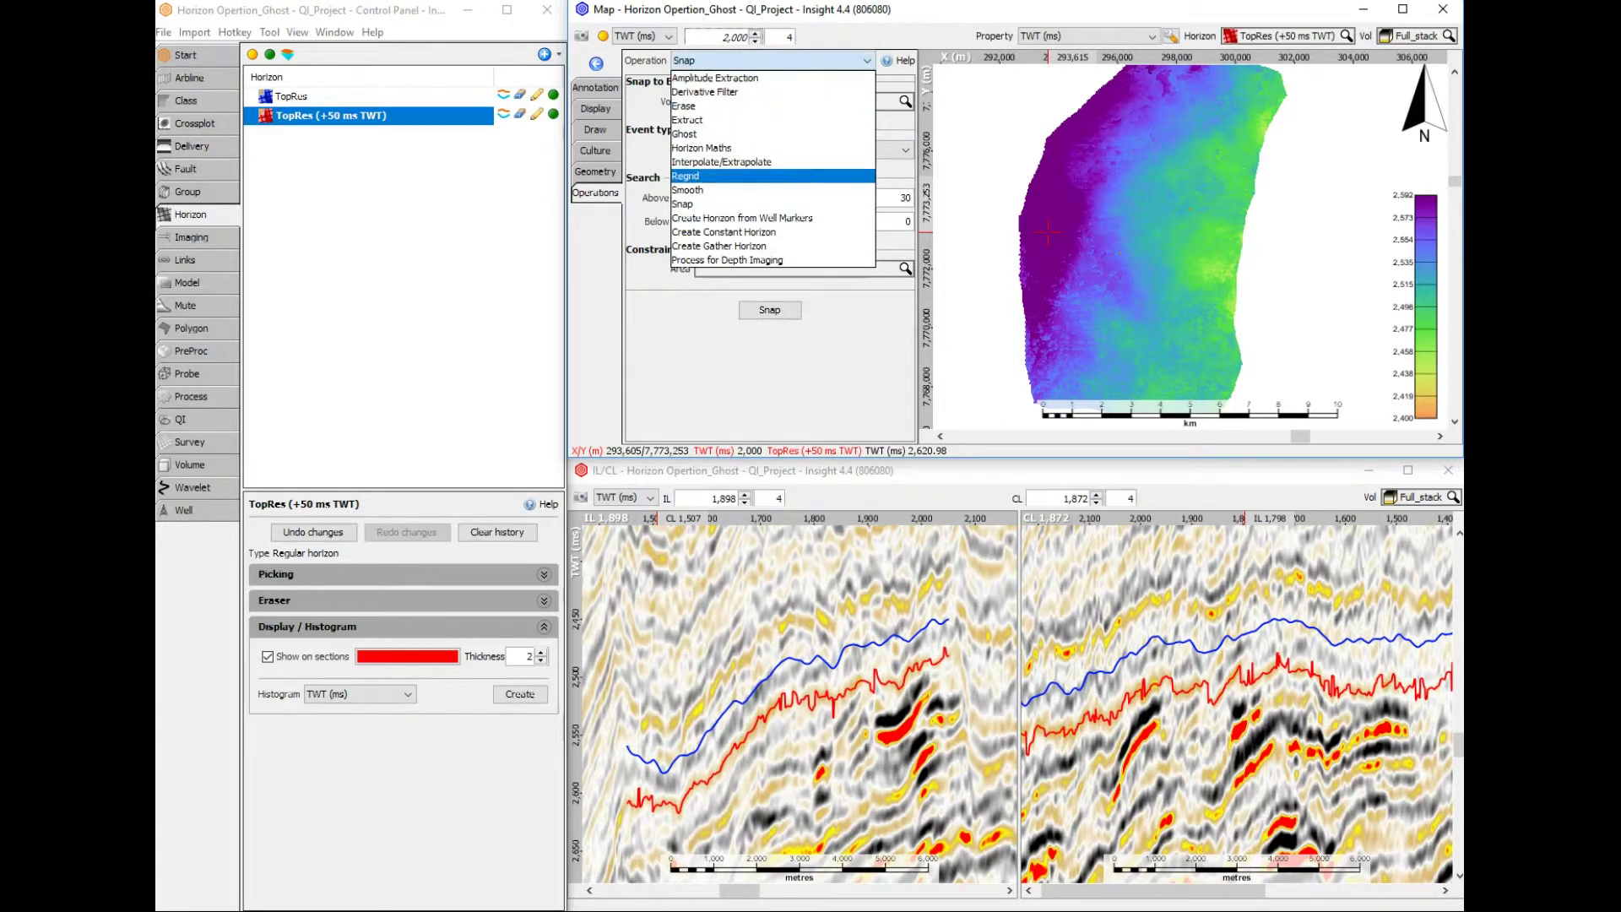
key(Down)
key(Return)
key(Tab)
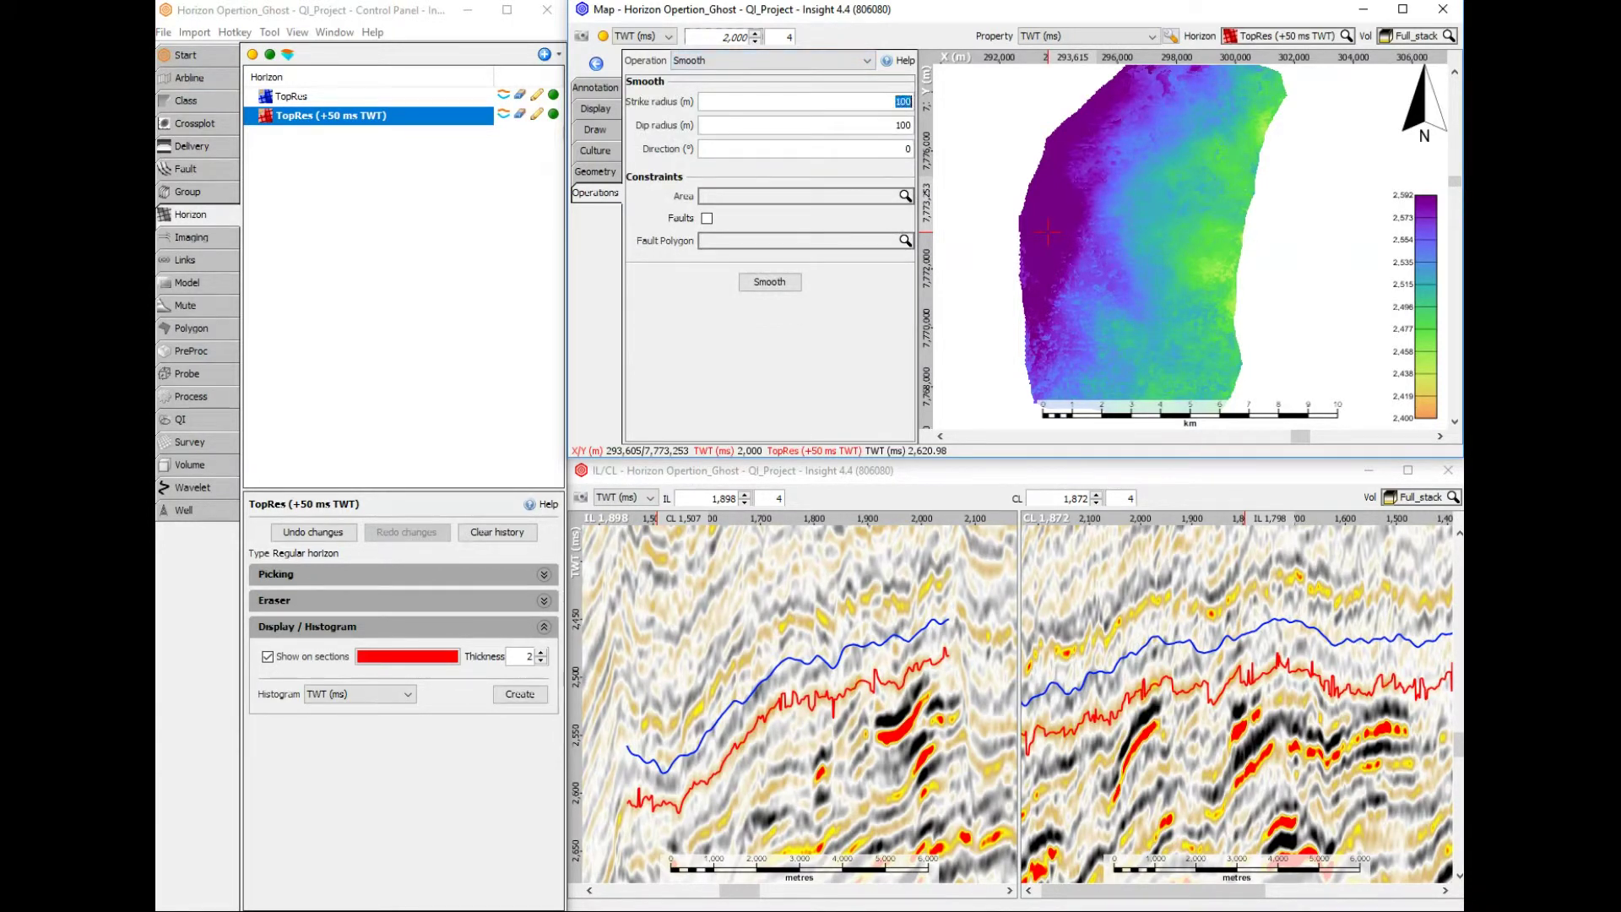
text(75)
key(Tab)
text(75)
key(Return)
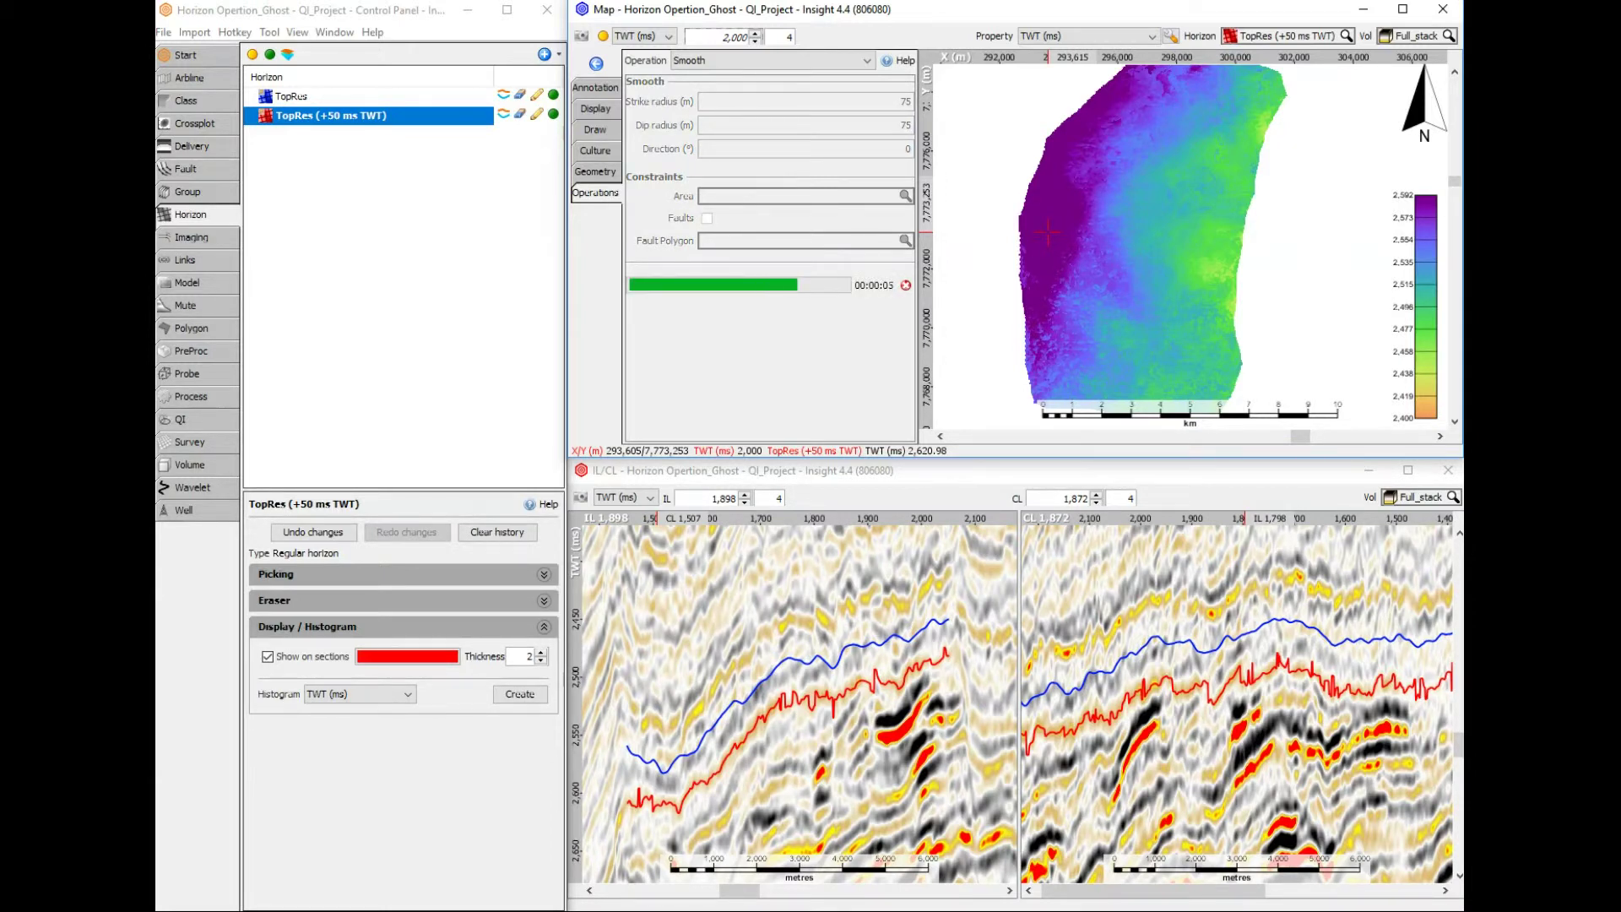
click(768, 297)
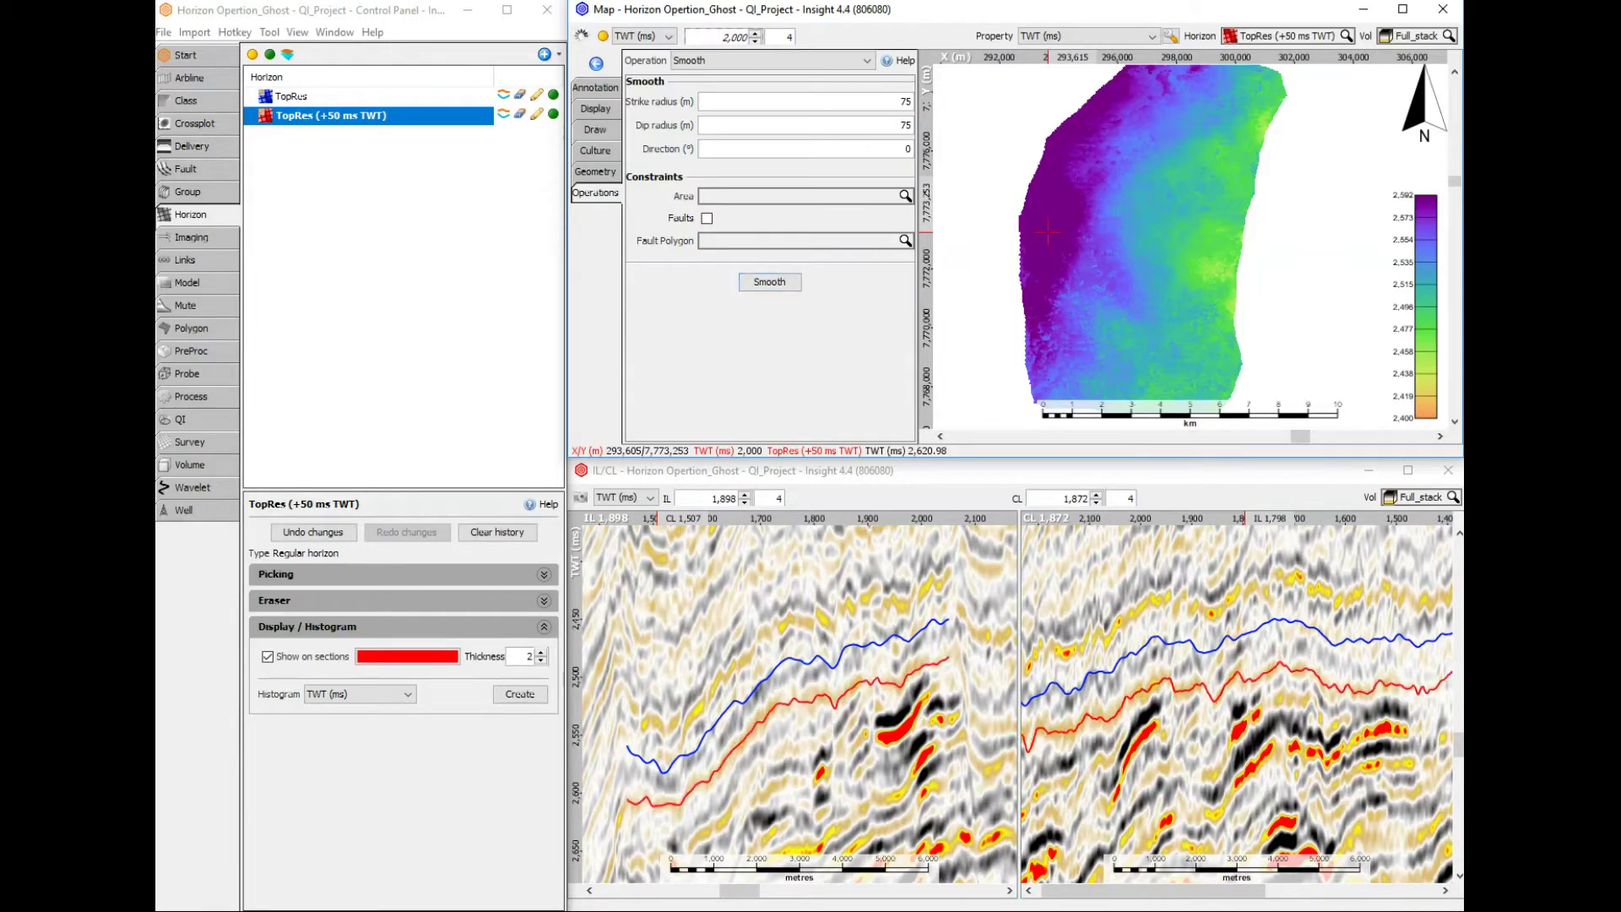